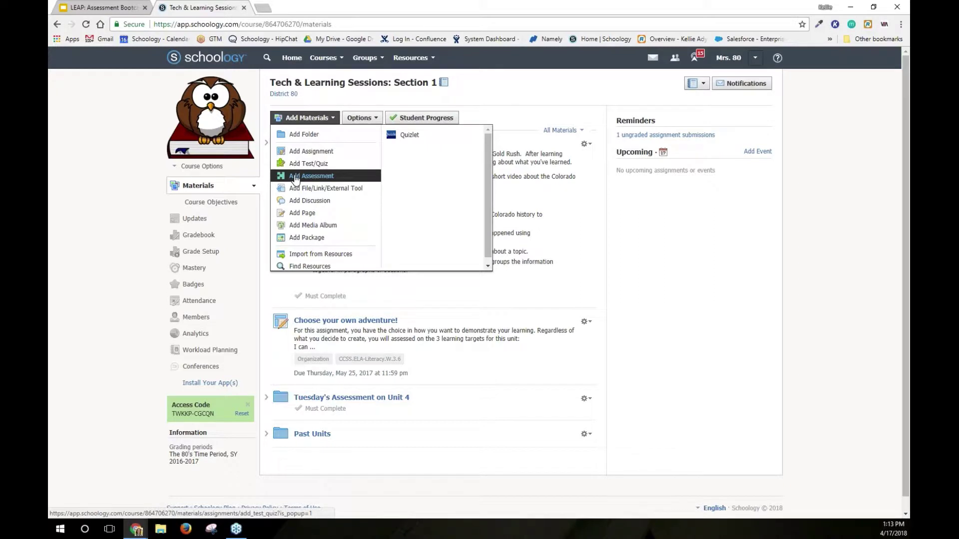
# Create an assessment named "Data Assessment" in the course materials, using the Formative Assessment grading category
pyautogui.click(295, 178)
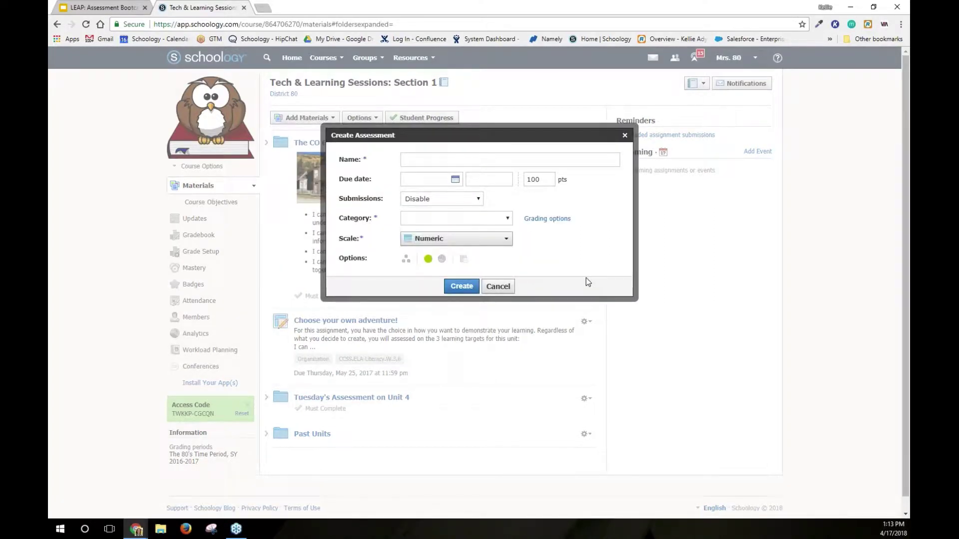
pyautogui.write('Data Assessment')
pyautogui.click(458, 224)
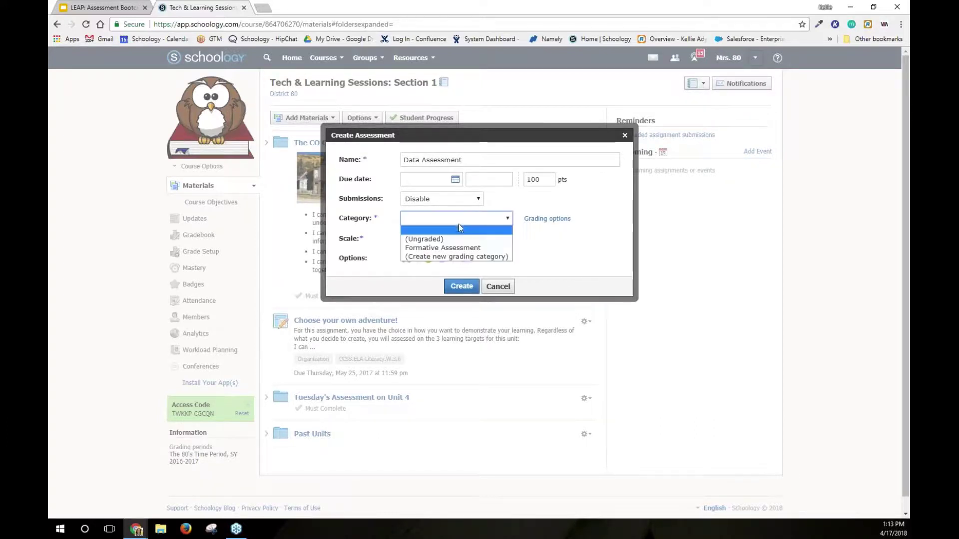
pyautogui.click(455, 248)
pyautogui.click(461, 287)
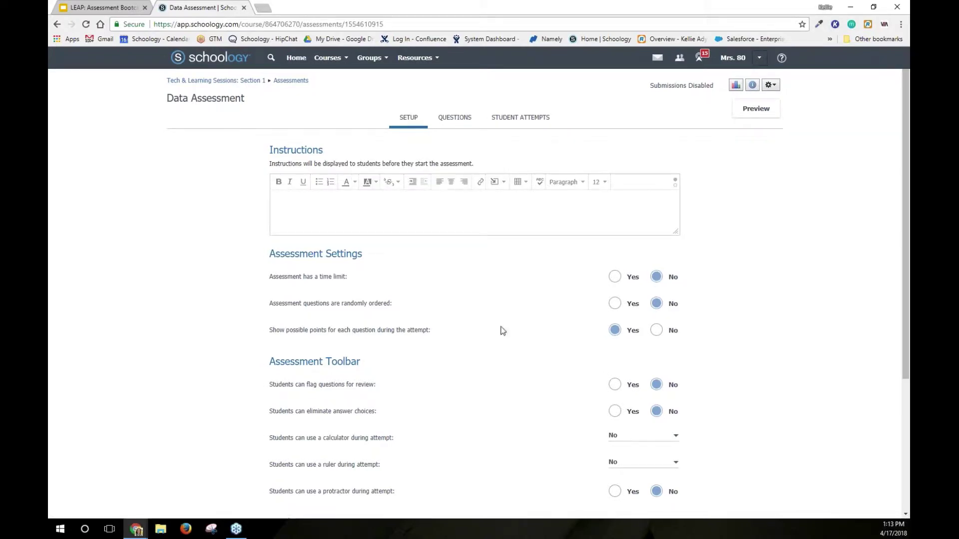
# Review the assessment's setup settings and add a Fill in the Blank Dropdown question to it
pyautogui.scroll(-4, 503, 331)
pyautogui.scroll(4, 503, 330)
pyautogui.click(467, 125)
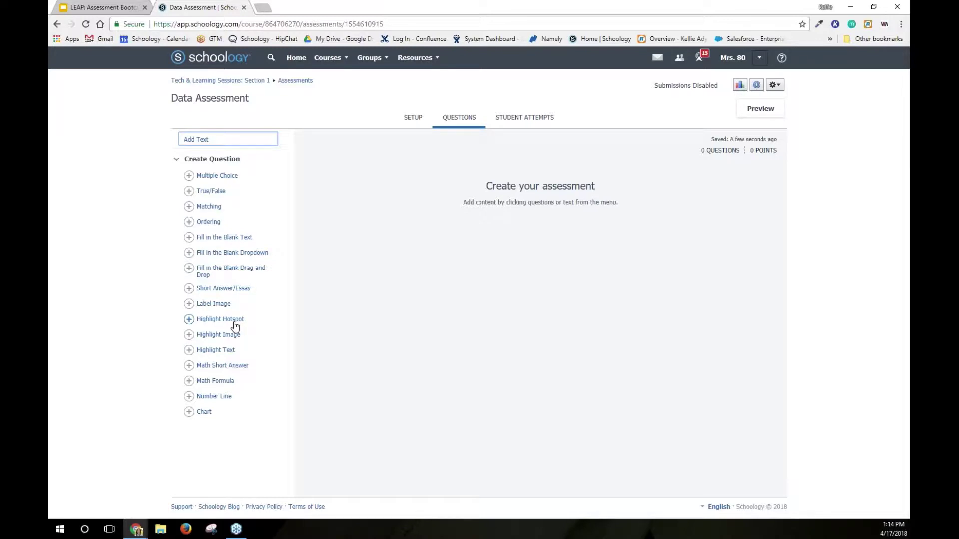
pyautogui.click(233, 254)
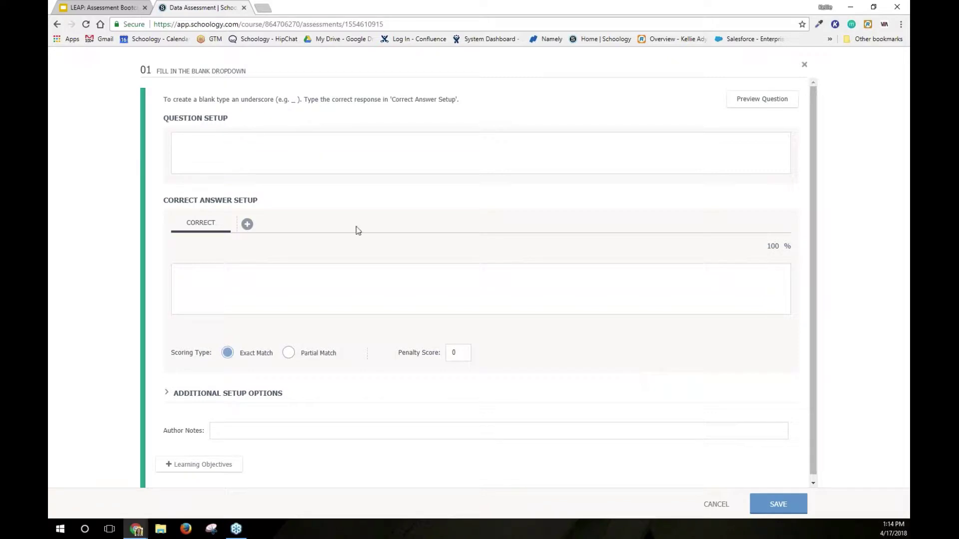
# Write the question text "A _ assessment should not be graded.", with the underscore forming the response blank
pyautogui.click(324, 158)
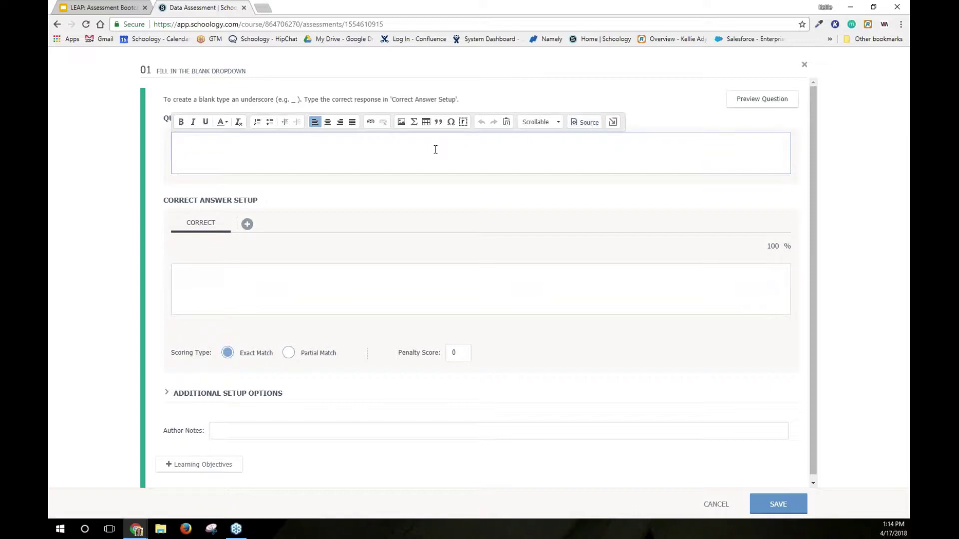
pyautogui.write('A ')
pyautogui.write('_')
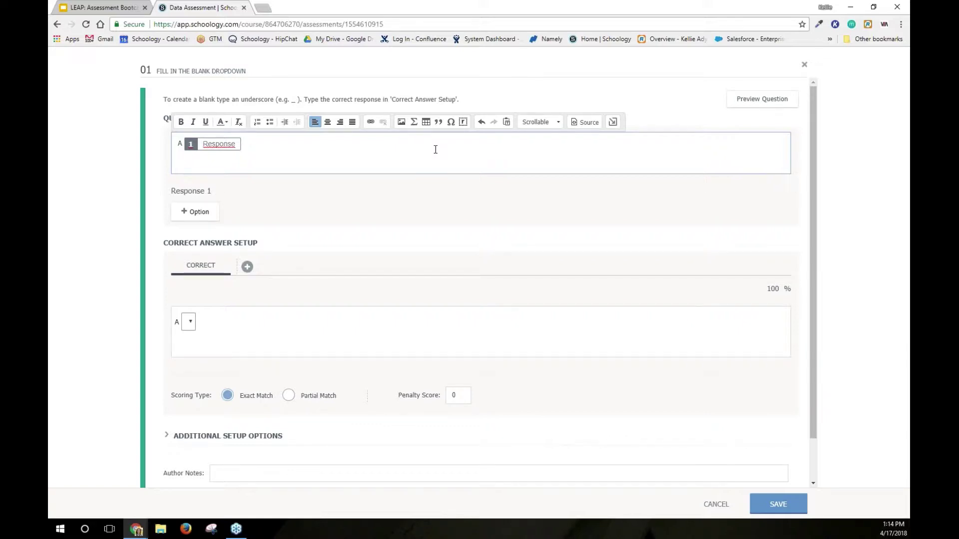
pyautogui.write('assessment ho')
pyautogui.press('BackSpace')
pyautogui.press('BackSpace')
pyautogui.write('shou')
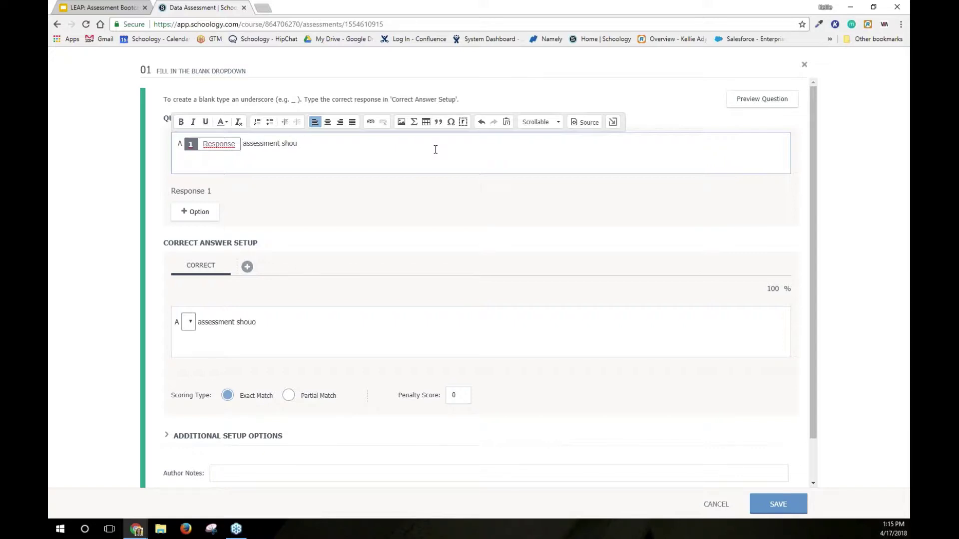
pyautogui.write('old nnot')
pyautogui.press('BackSpace')
pyautogui.press('BackSpace')
pyautogui.press('BackSpace')
pyautogui.write('ot be graded.')
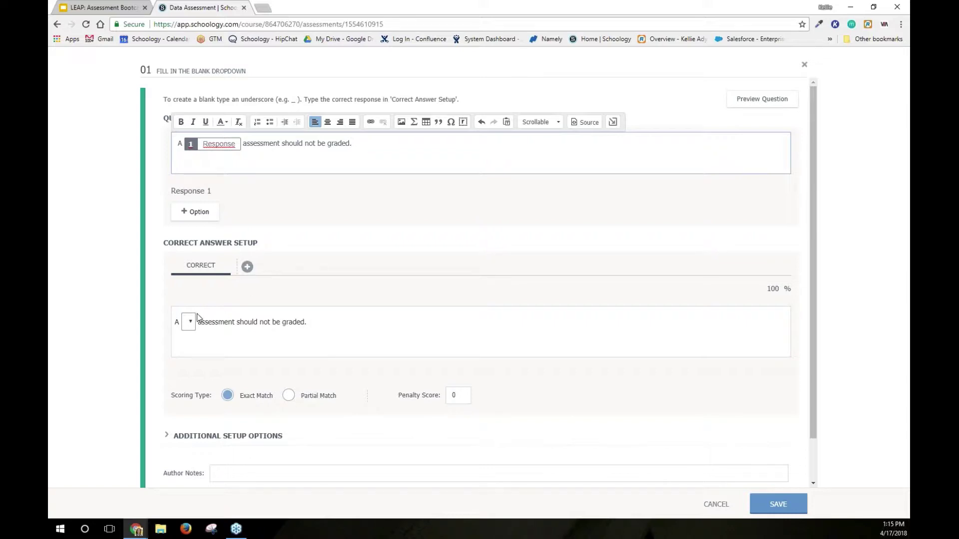
# Give the blank the response options Formative and Summative, and set Formative as the correct answer
pyautogui.click(198, 212)
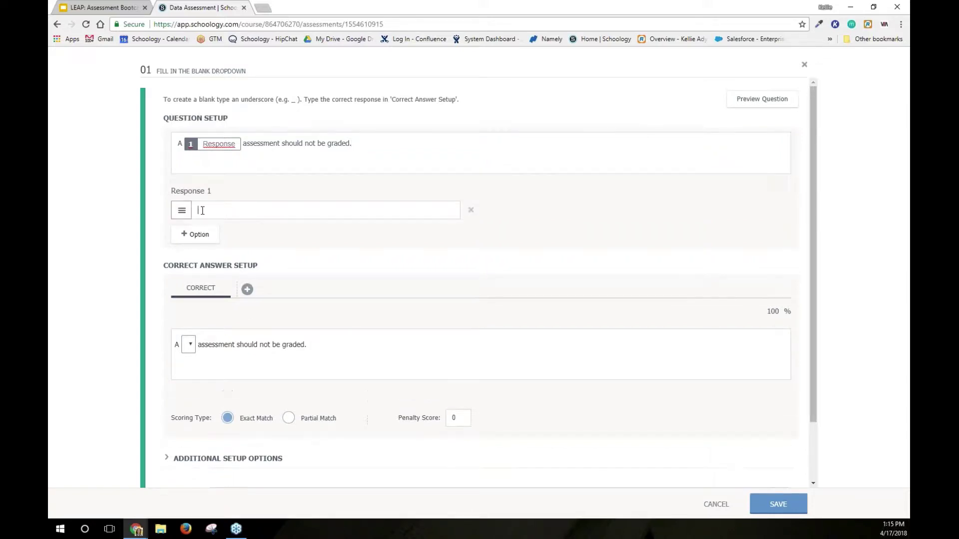
pyautogui.write('Formative')
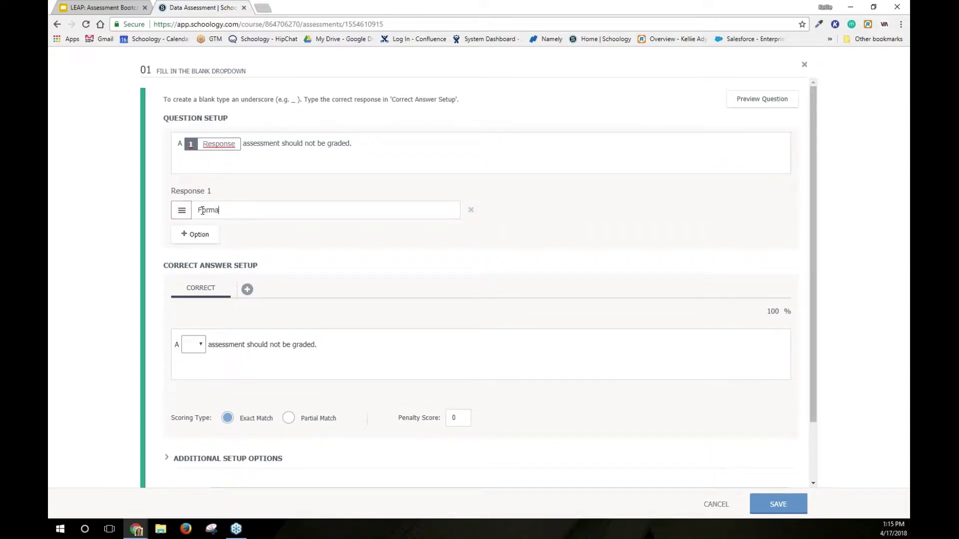
pyautogui.click(207, 235)
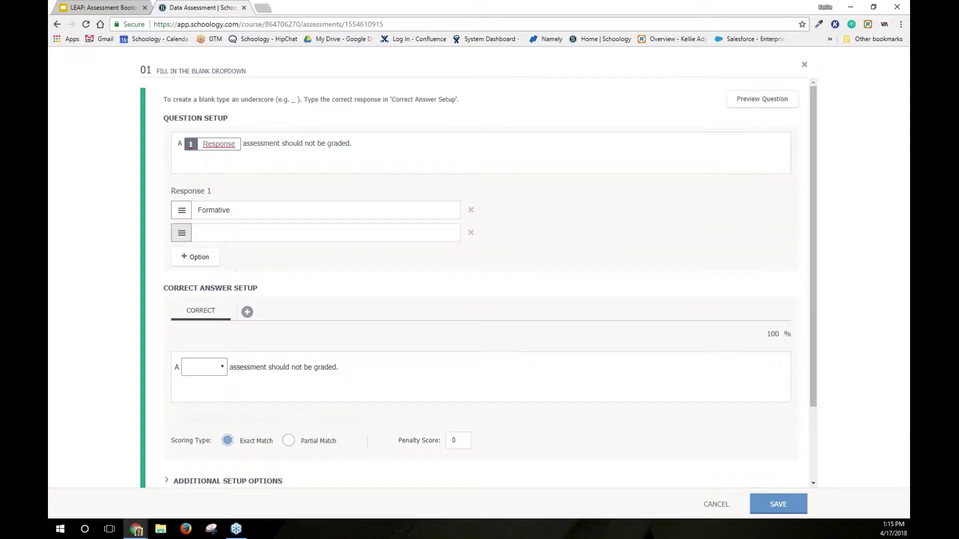
pyautogui.write('/su')
pyautogui.write('Summativ')
pyautogui.write('e')
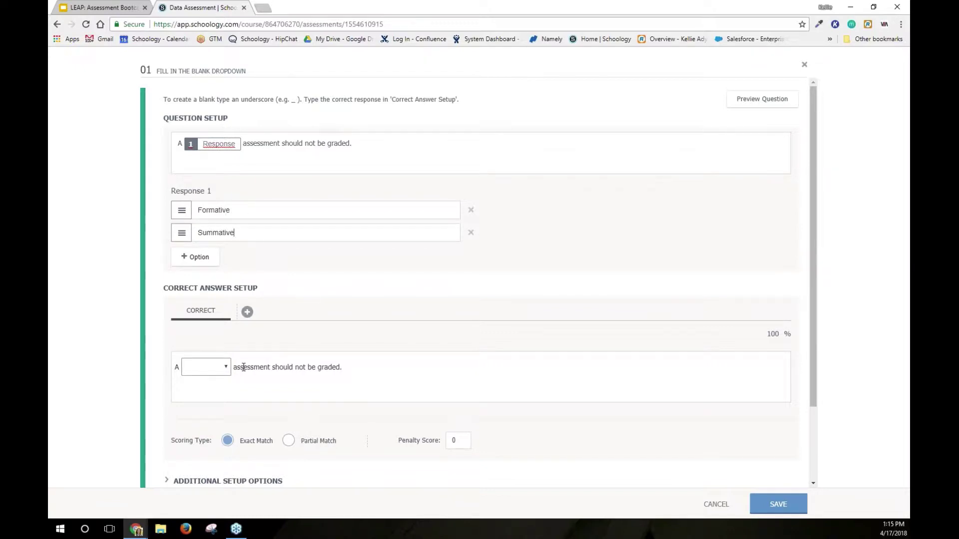
pyautogui.click(224, 372)
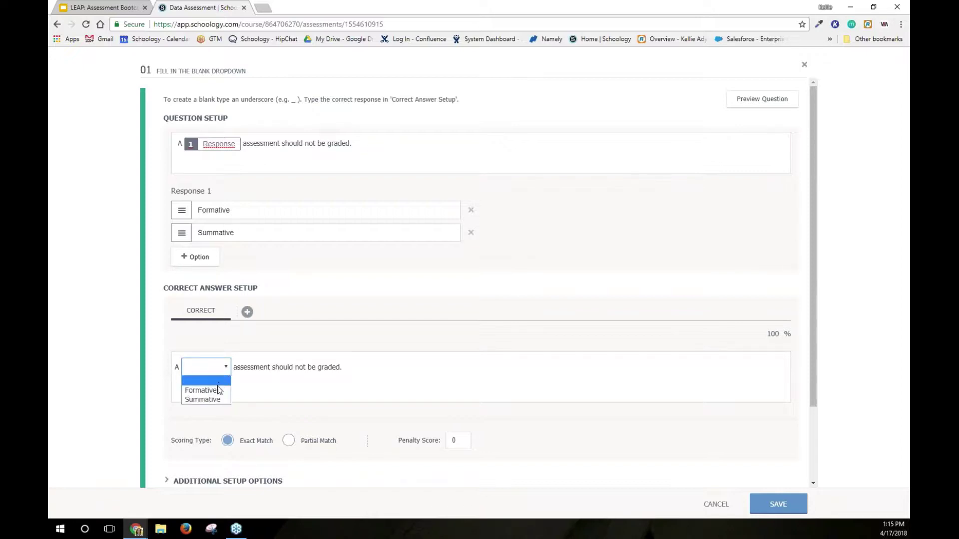
pyautogui.click(219, 389)
# Expand the question's additional setup options for review and save the dropdown question
pyautogui.scroll(-2, 517, 391)
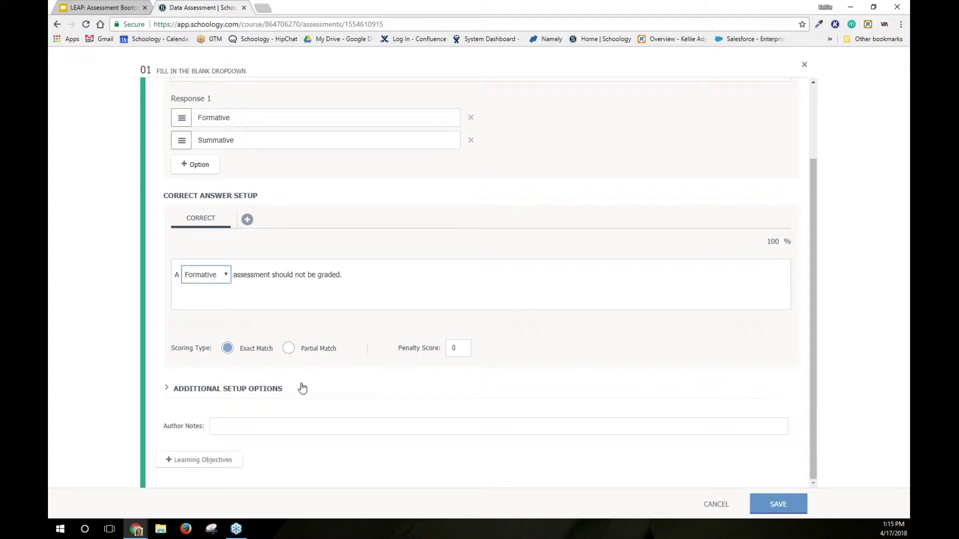
pyautogui.click(166, 392)
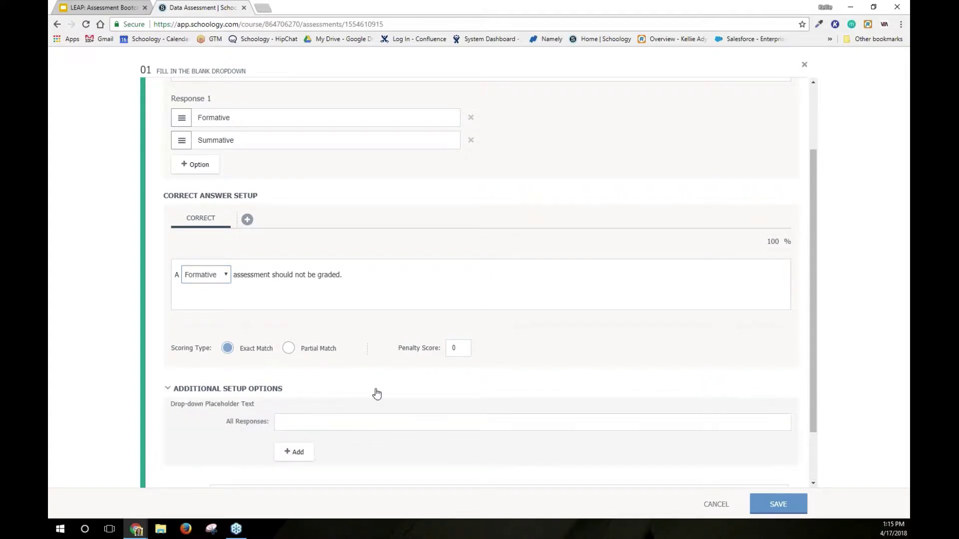
pyautogui.scroll(-2, 376, 394)
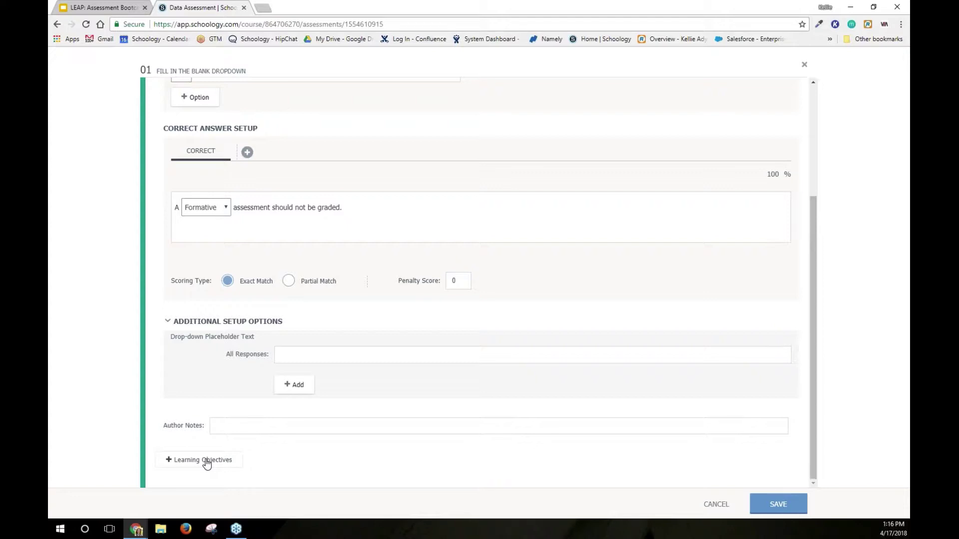
pyautogui.scroll(3, 565, 370)
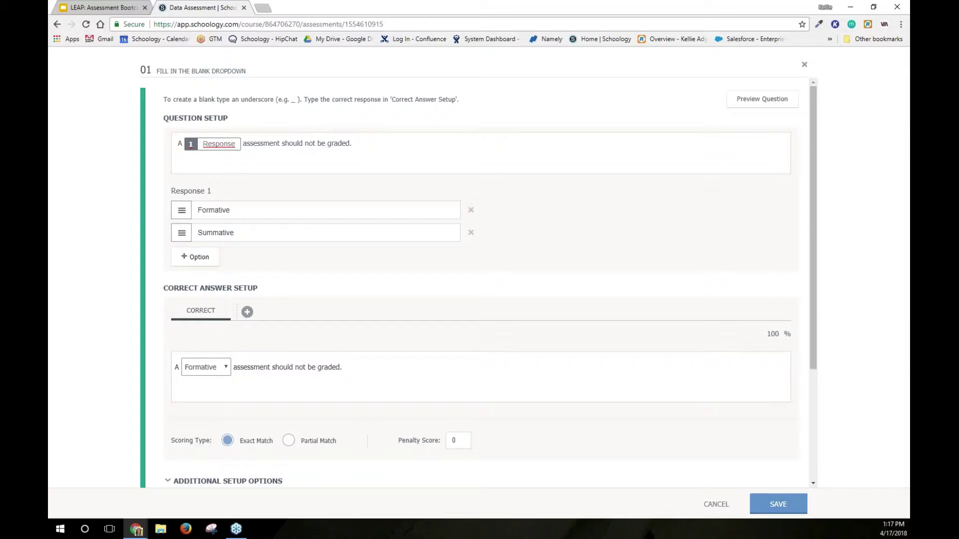
pyautogui.click(779, 504)
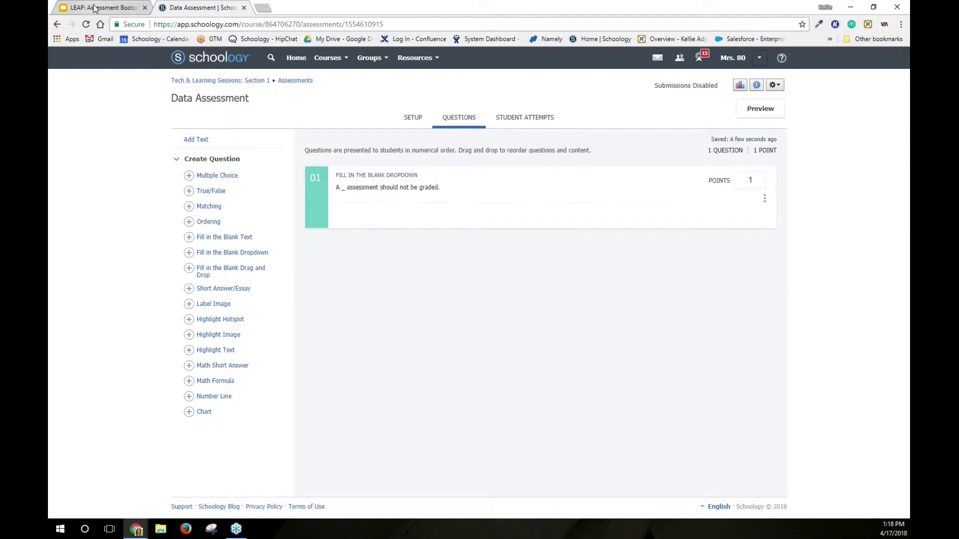
# Switch to the LEAP assessment presentation in Google Slides
pyautogui.click(94, 9)
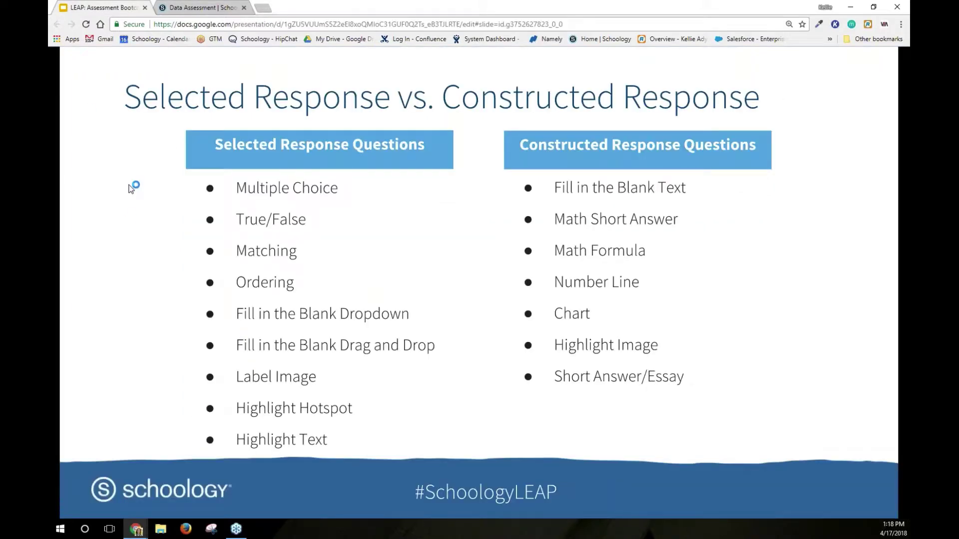